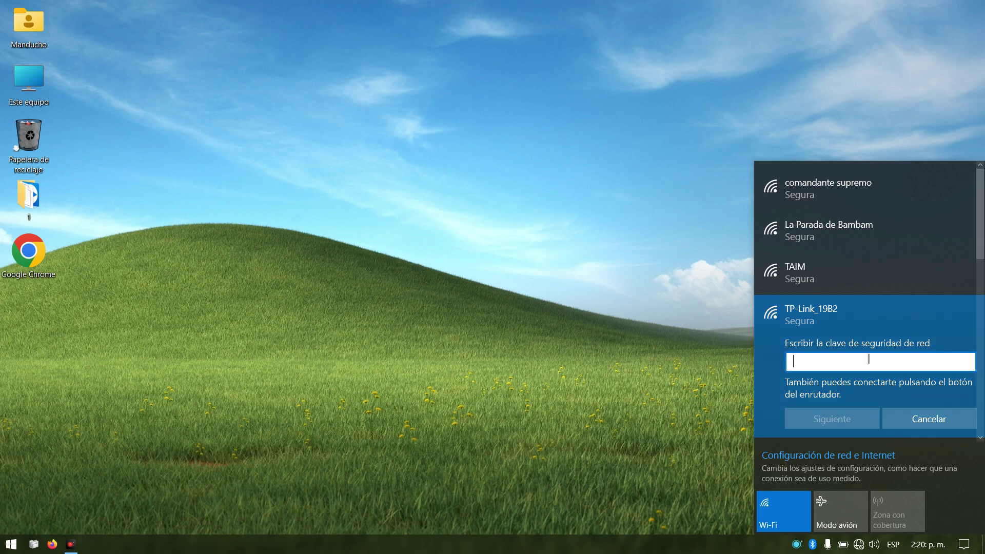
Step: Connect the PC to the TP-Link_19B2 Wi-Fi network using its security key
{"action": "type", "text": "••••••••"}
{"action": "left_click", "coordinate": [840, 421]}
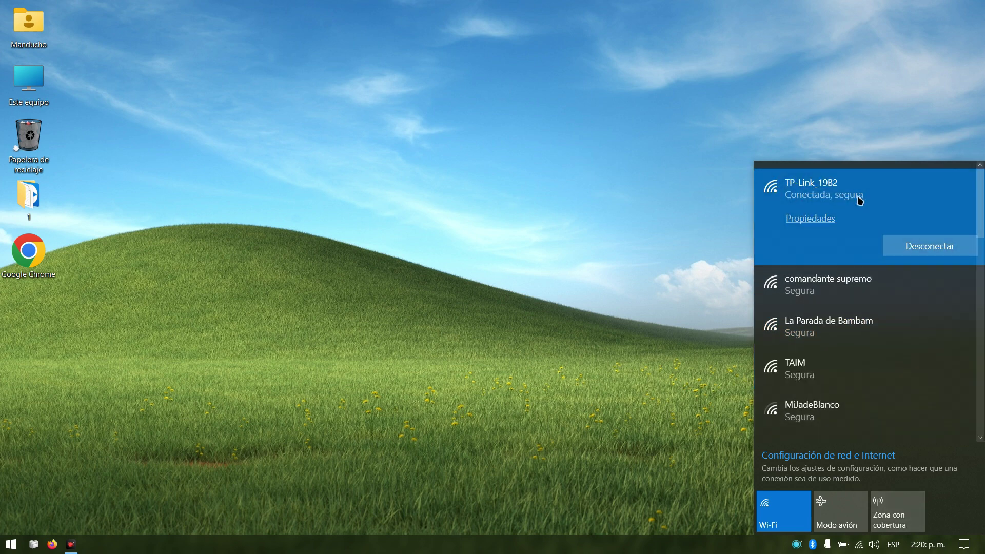
{"action": "left_click", "coordinate": [361, 231]}
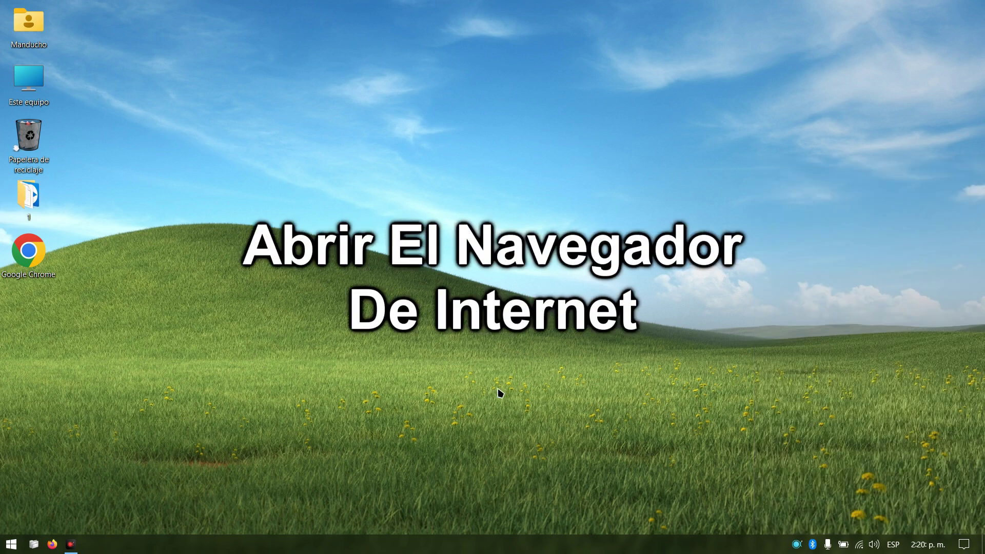
Step: Launch Google Chrome from the desktop icon, then minimize it to the desktop
{"action": "double_click", "coordinate": [29, 252]}
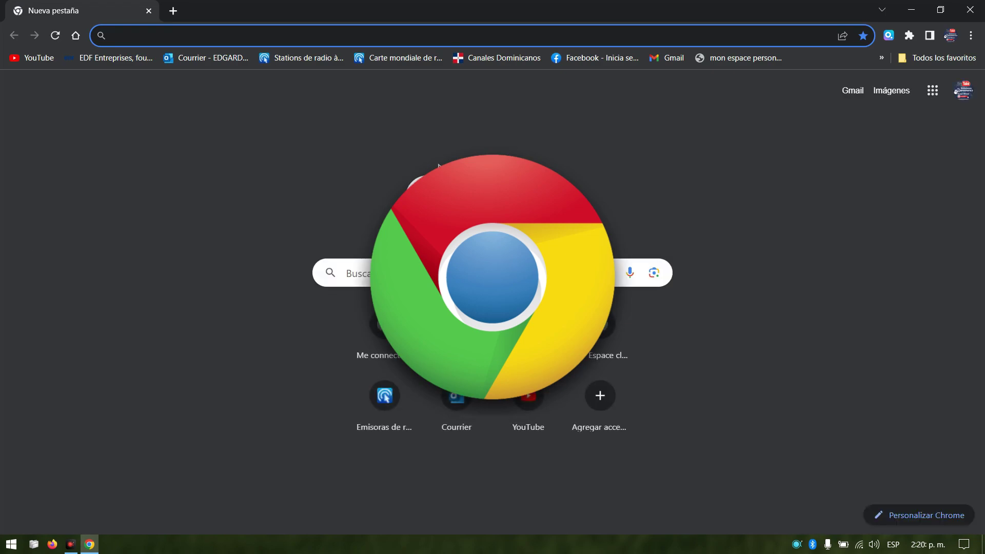
{"action": "left_click", "coordinate": [189, 35]}
{"action": "left_click", "coordinate": [60, 115]}
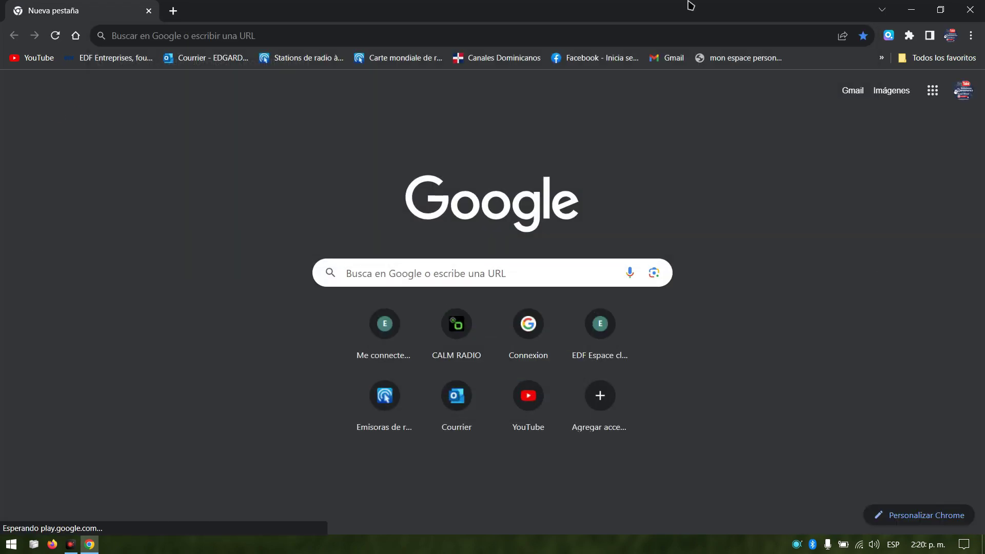
{"action": "left_click", "coordinate": [909, 10]}
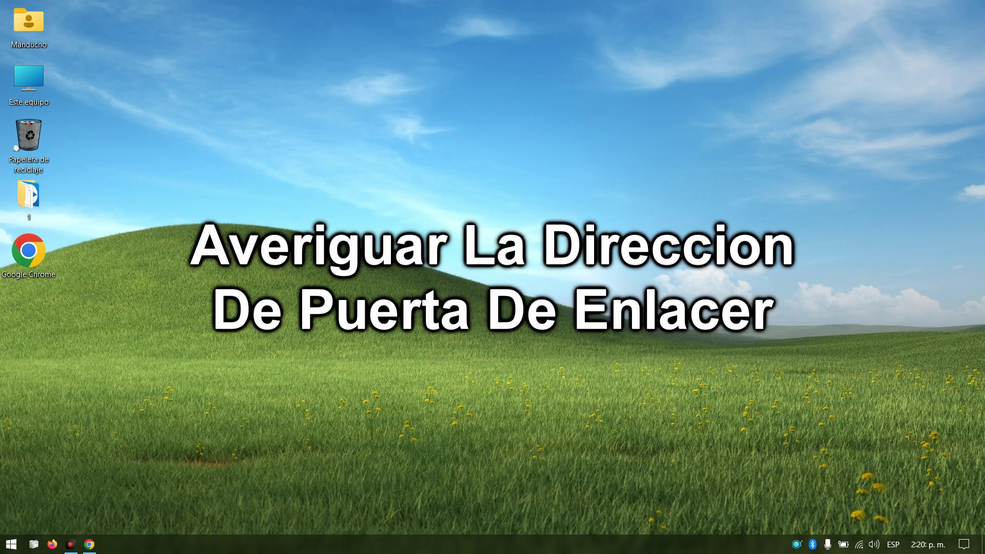
Step: Read TP-Link_19B2's connection properties to find the router address 192.168.0.1, then bring Chrome back
{"action": "left_click", "coordinate": [860, 545]}
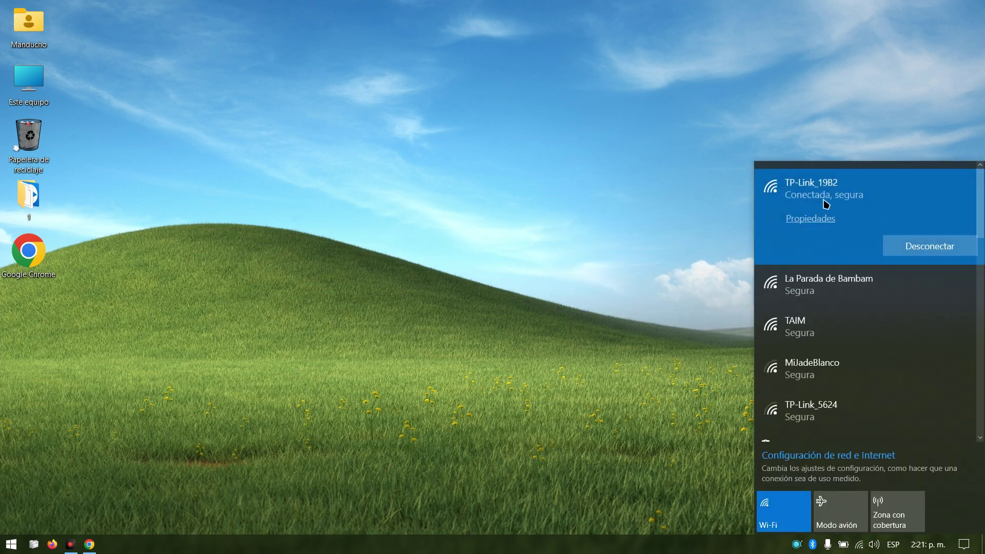
{"action": "left_click", "coordinate": [809, 219]}
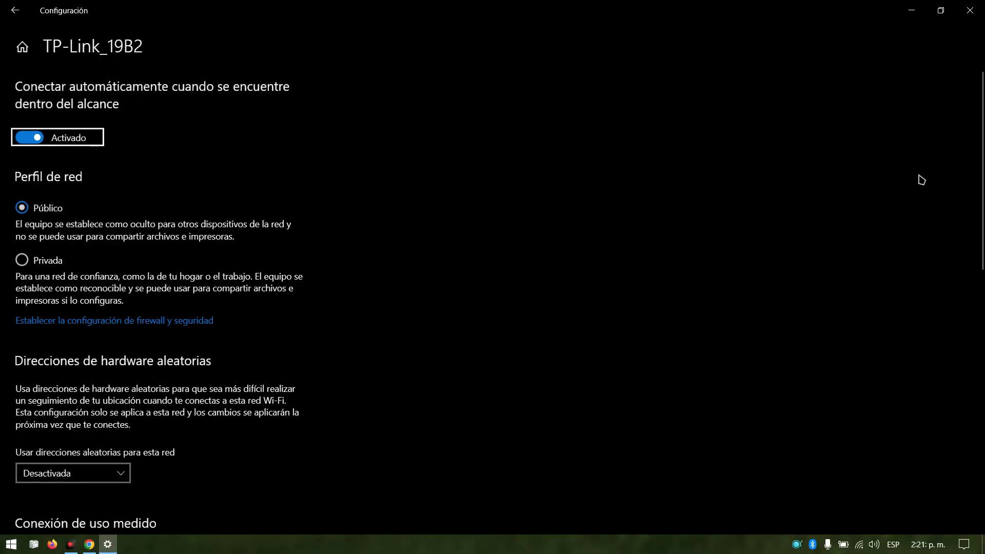
{"action": "left_click_drag", "start_coordinate": [981, 92], "coordinate": [981, 350]}
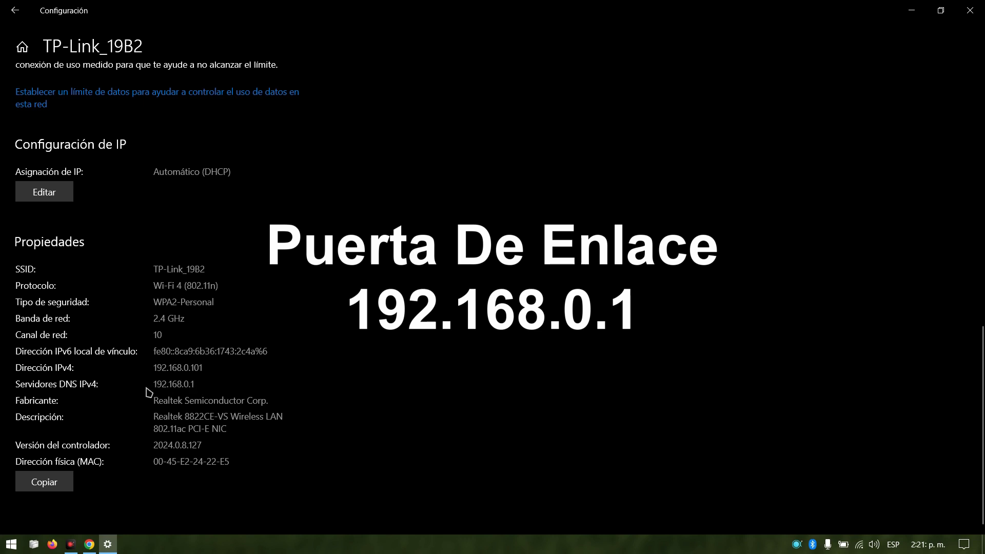
{"action": "left_click", "coordinate": [91, 545]}
Step: Load the router admin page at 192.168.0.1 and reveal its password requirements
{"action": "left_click", "coordinate": [292, 36]}
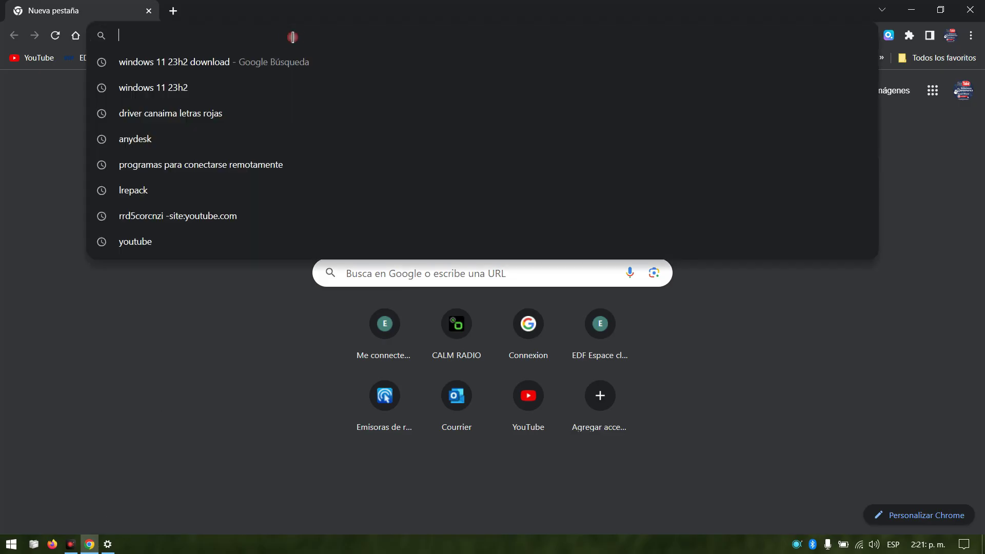
{"action": "type", "text": "192"}
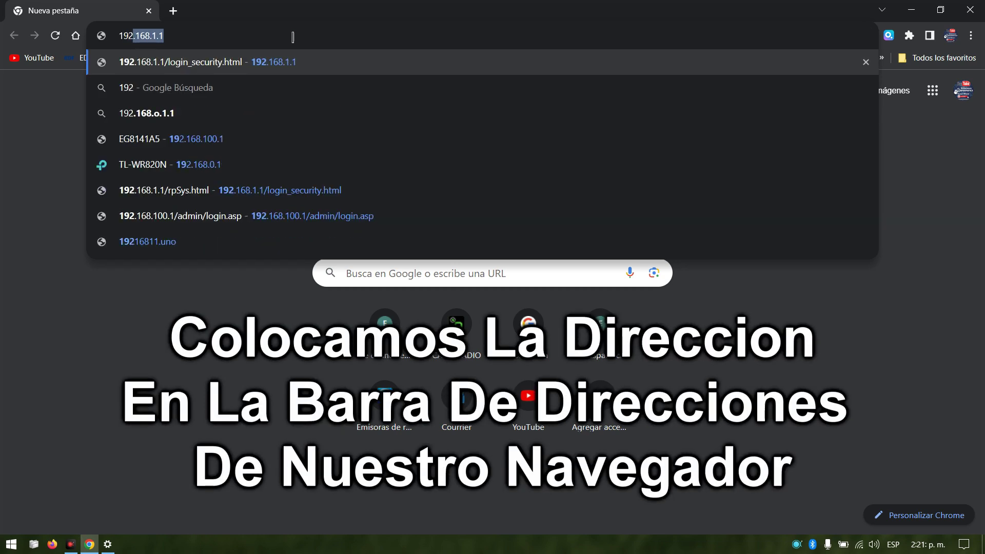
{"action": "type", "text": ".168.0.1"}
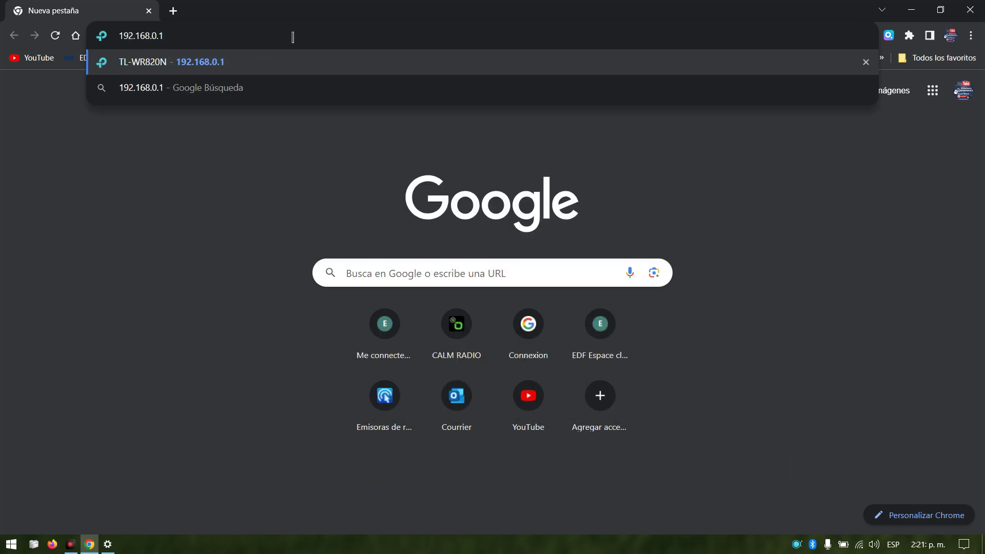
{"action": "key", "text": "Return"}
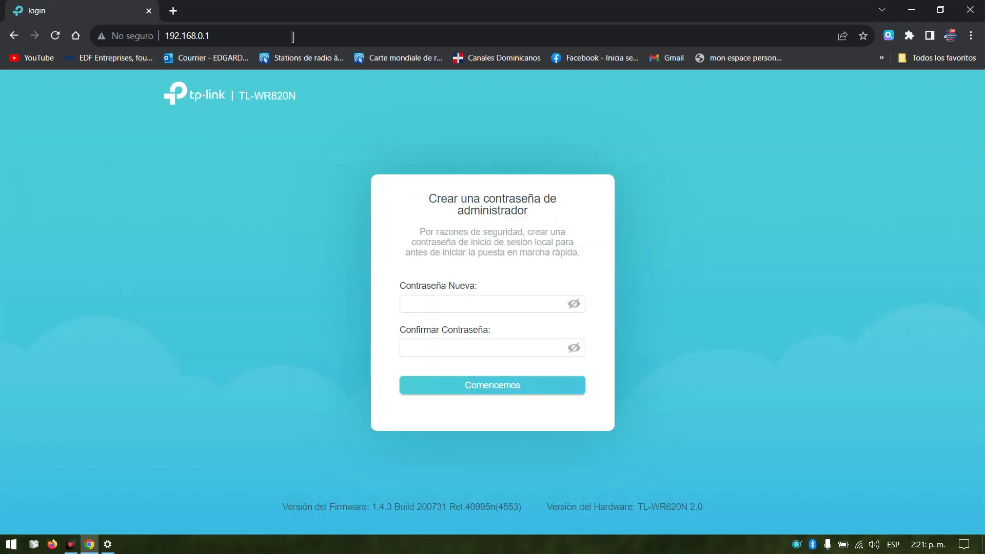
{"action": "left_click", "coordinate": [402, 219]}
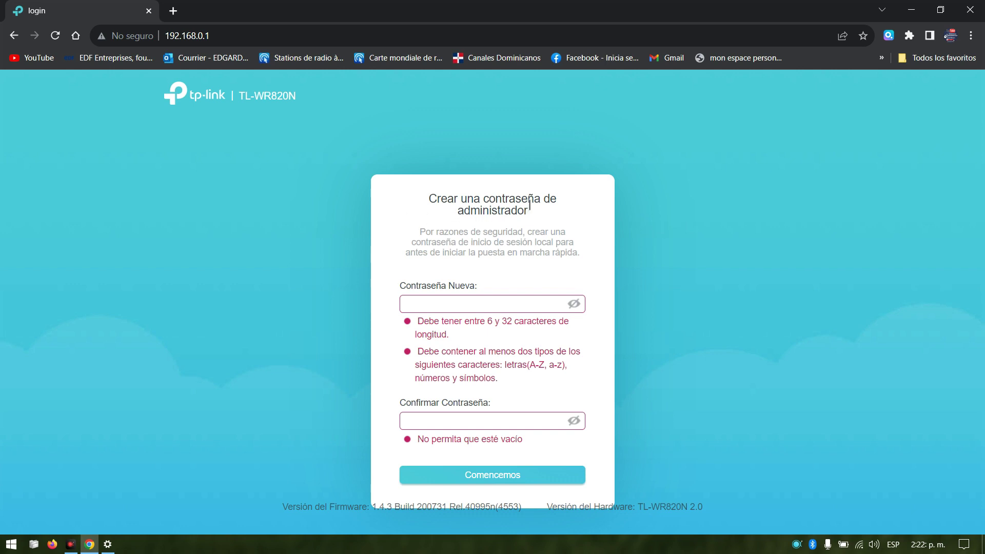
Step: Enter and confirm a new administrator password for the router
{"action": "left_click", "coordinate": [503, 305]}
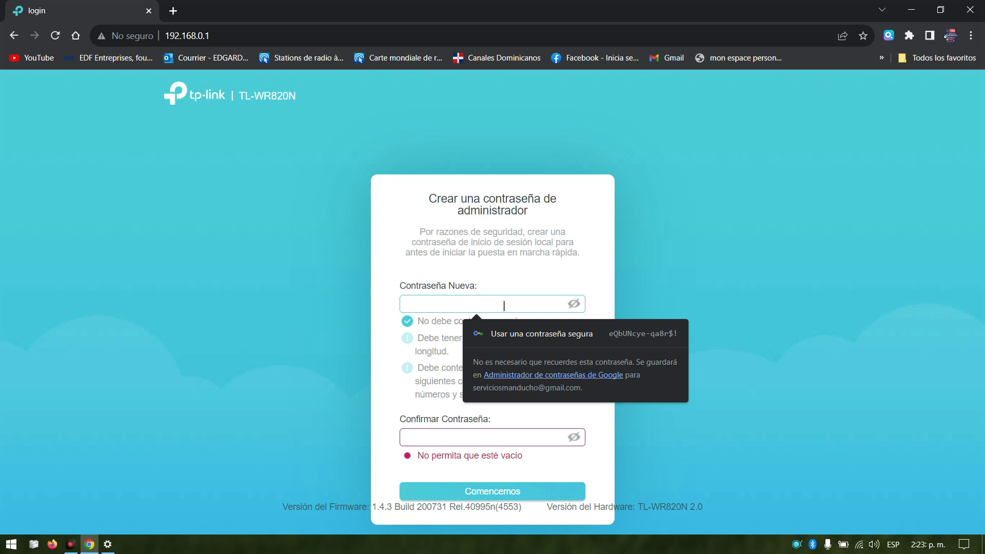
{"action": "type", "text": "••••••••••"}
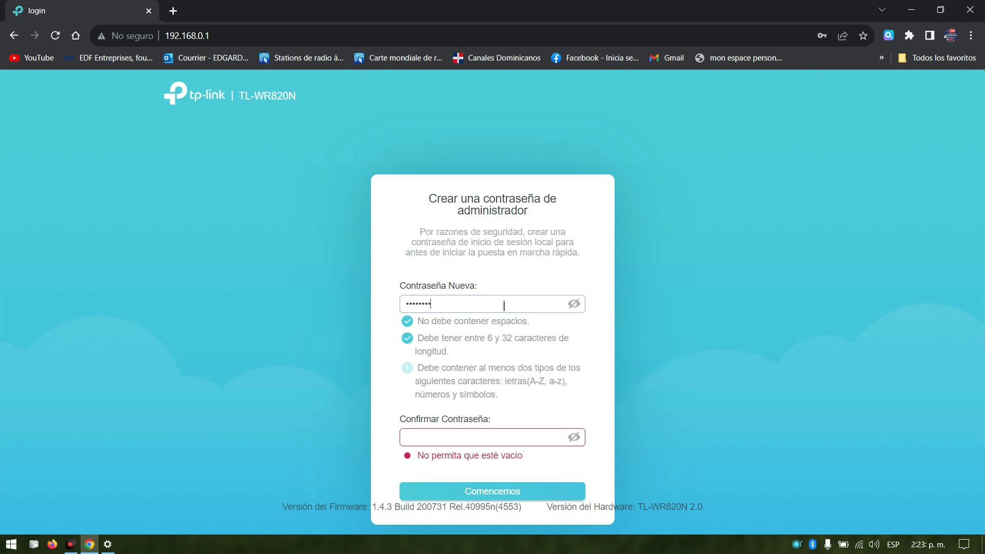
{"action": "left_click", "coordinate": [482, 437]}
{"action": "type", "text": "•••••••••••"}
{"action": "key", "text": "Return"}
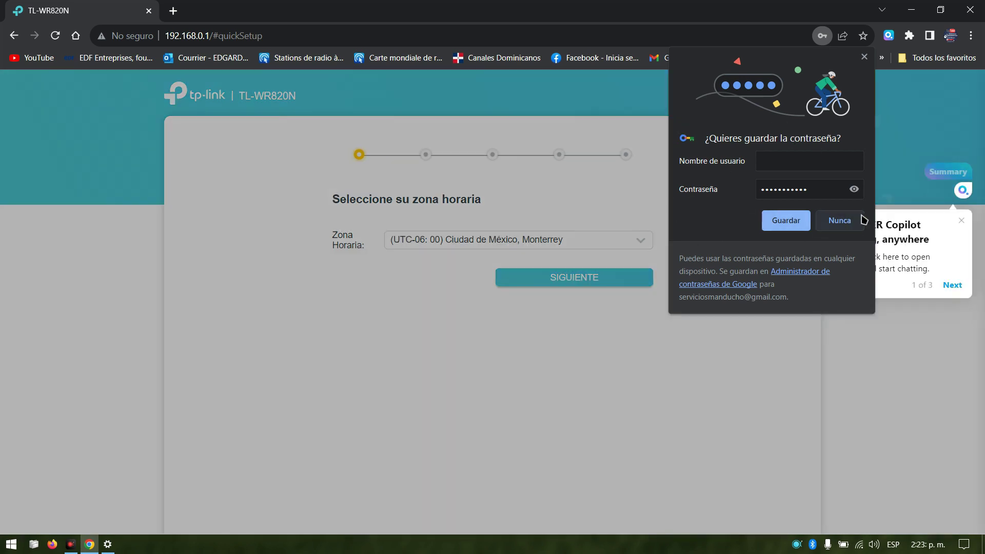
Step: Decline saving the admin password in Chrome and dismiss the Copilot tour and side panel
{"action": "left_click", "coordinate": [846, 225]}
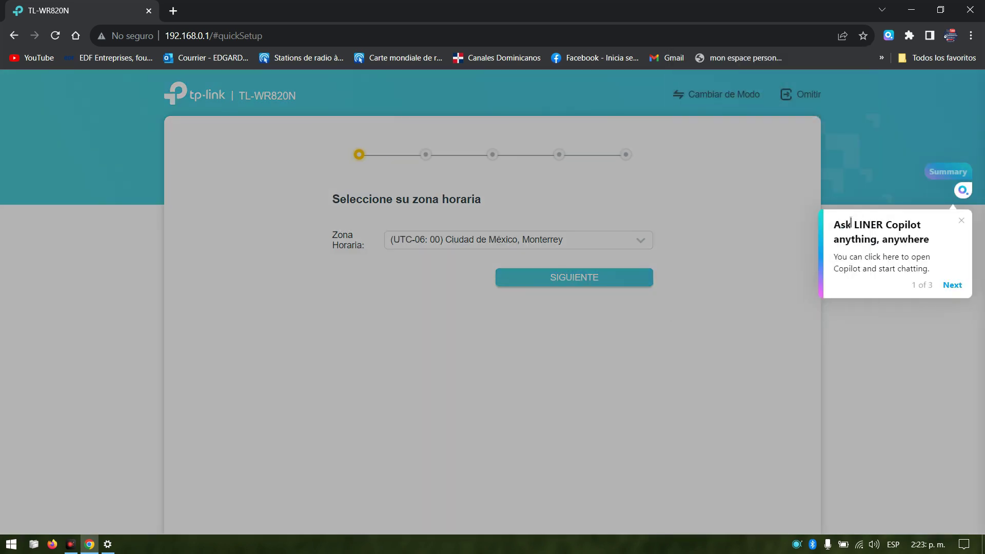
{"action": "left_click", "coordinate": [951, 284]}
{"action": "left_click", "coordinate": [953, 144]}
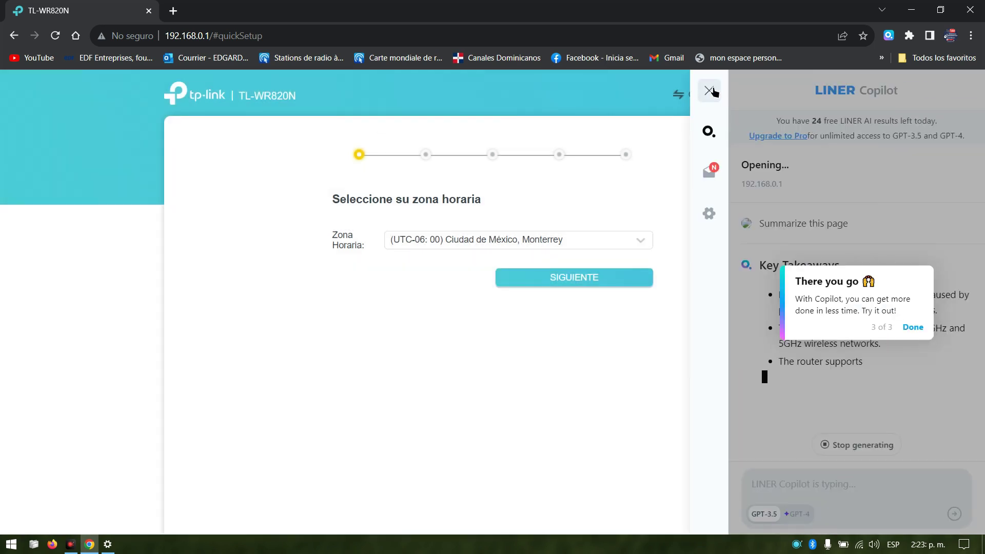
{"action": "left_click", "coordinate": [796, 343]}
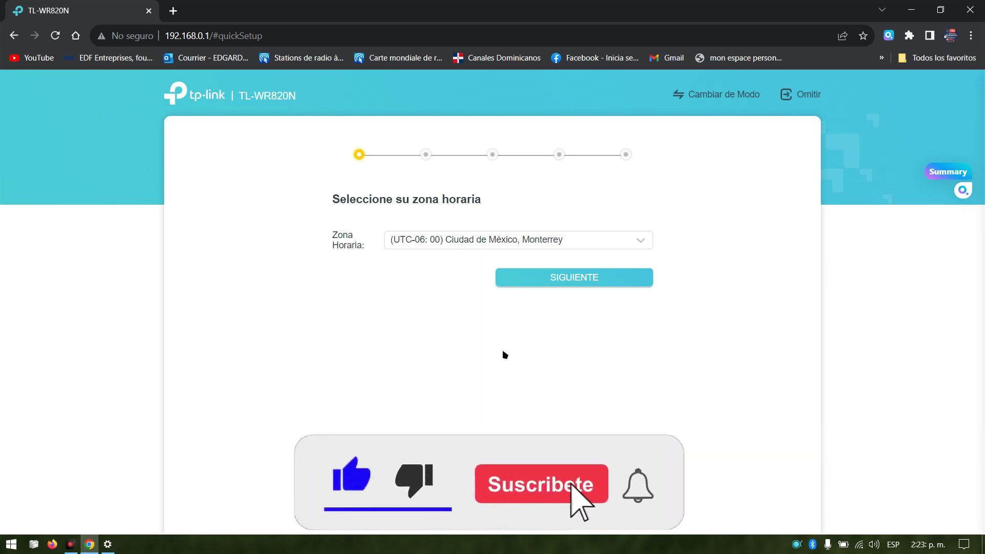
Step: Set the router's time zone to (UTC-04:00) Caracas
{"action": "left_click", "coordinate": [642, 241]}
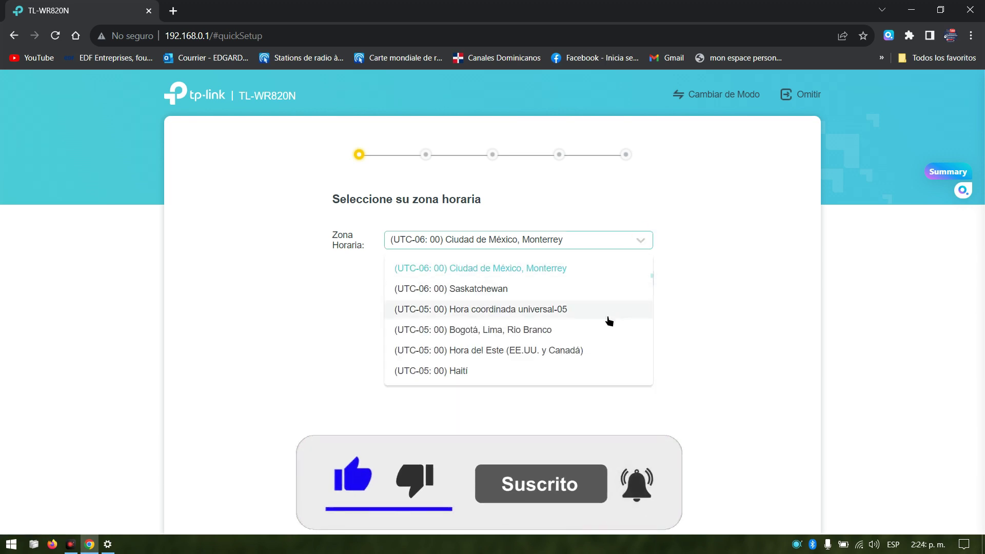
{"action": "scroll", "coordinate": [651, 279], "scroll_direction": "down", "scroll_amount": 4}
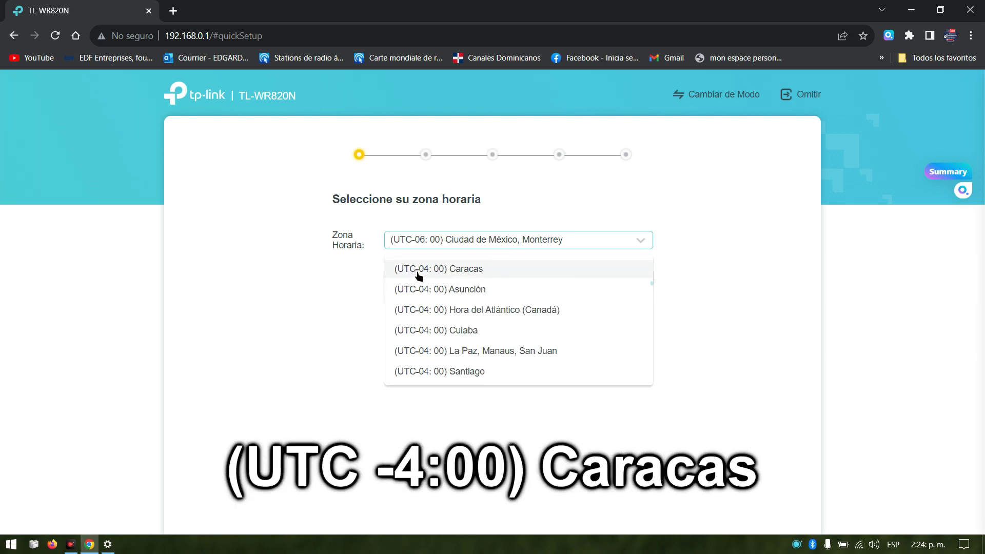
{"action": "left_click", "coordinate": [478, 274]}
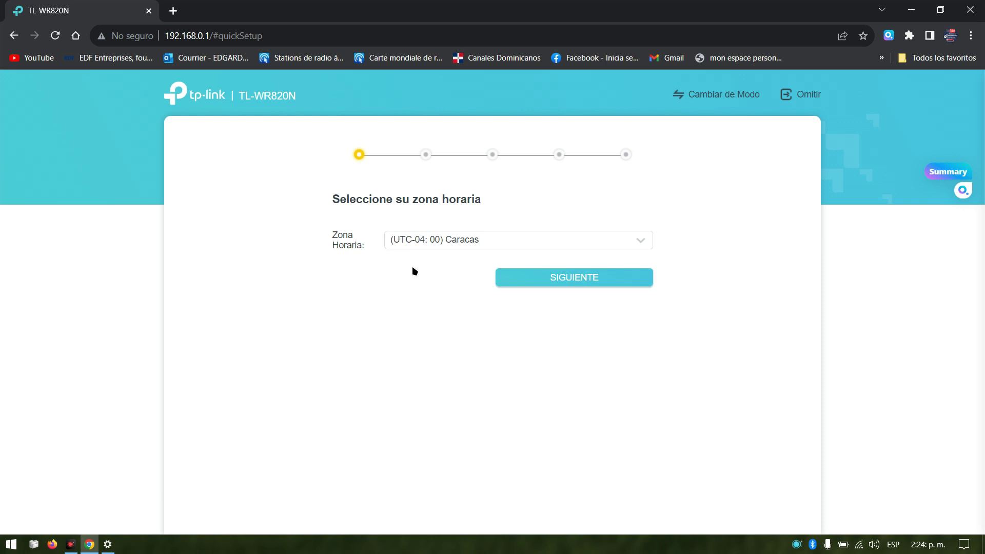
Step: Keep IP Dinámico with the default MAC address and advance to wireless settings
{"action": "left_click", "coordinate": [586, 283]}
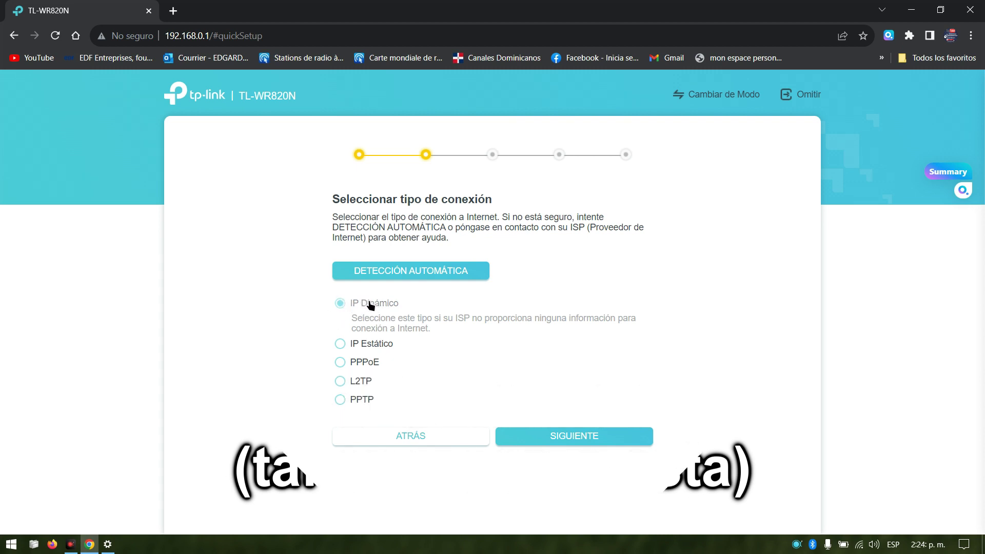
{"action": "left_click", "coordinate": [579, 437]}
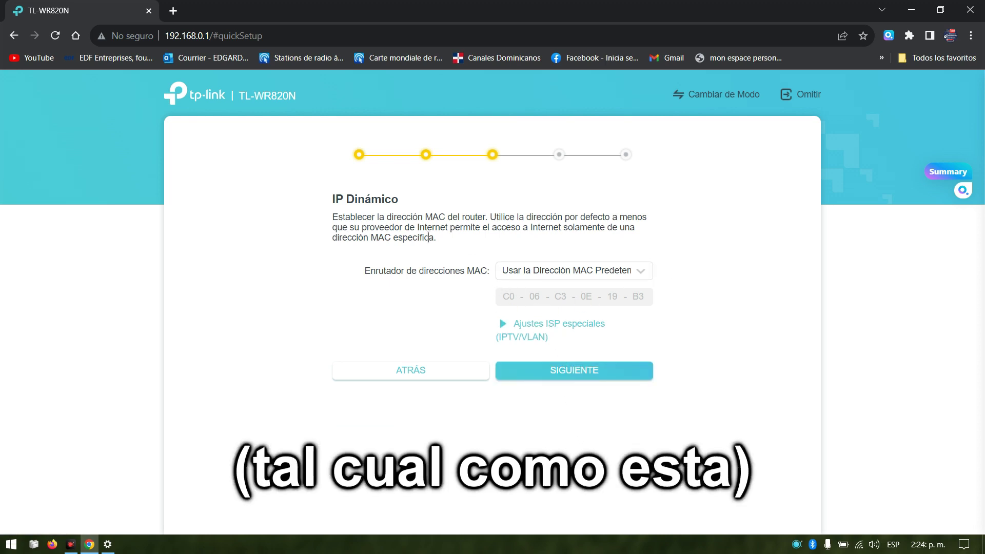
{"action": "left_click", "coordinate": [561, 375]}
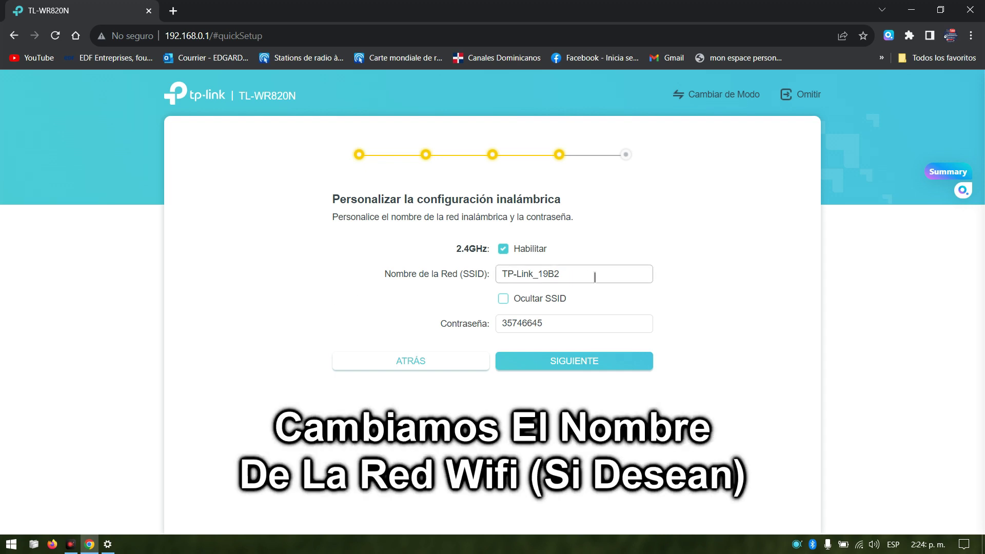
Step: Rename the 2.4GHz network SSID to Prueba, set a new Wi-Fi password, and continue to the summary
{"action": "left_click_drag", "start_coordinate": [557, 273], "coordinate": [488, 272]}
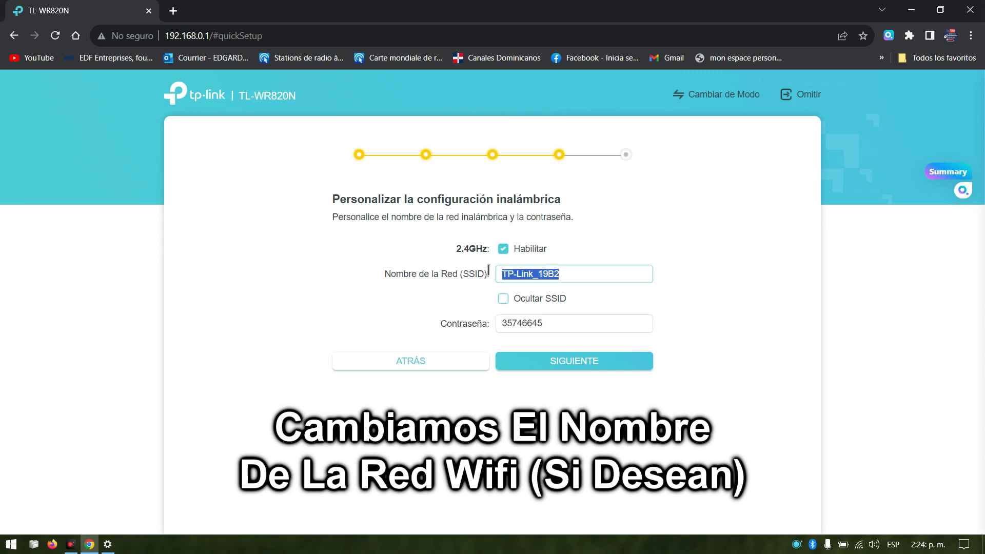
{"action": "type", "text": "Prueba"}
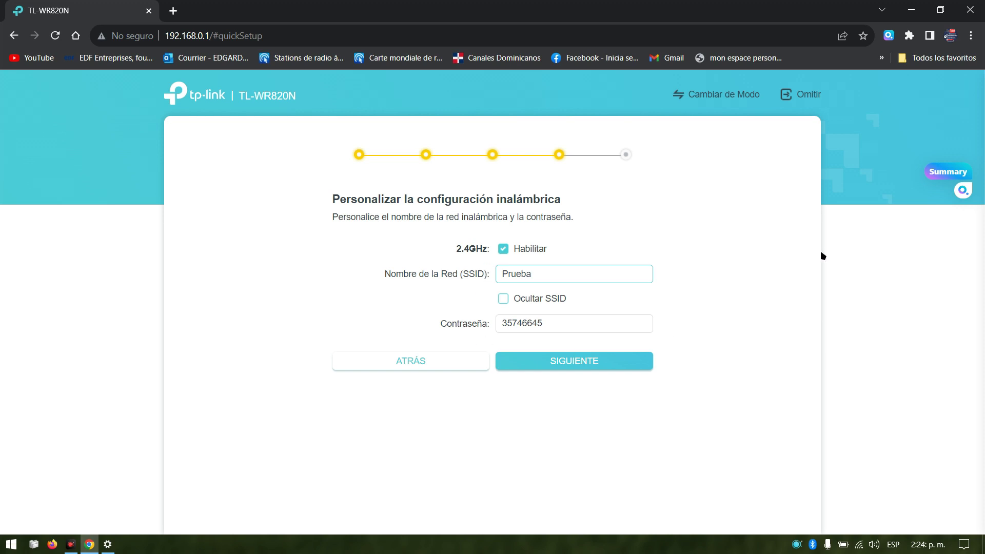
{"action": "left_click", "coordinate": [564, 324]}
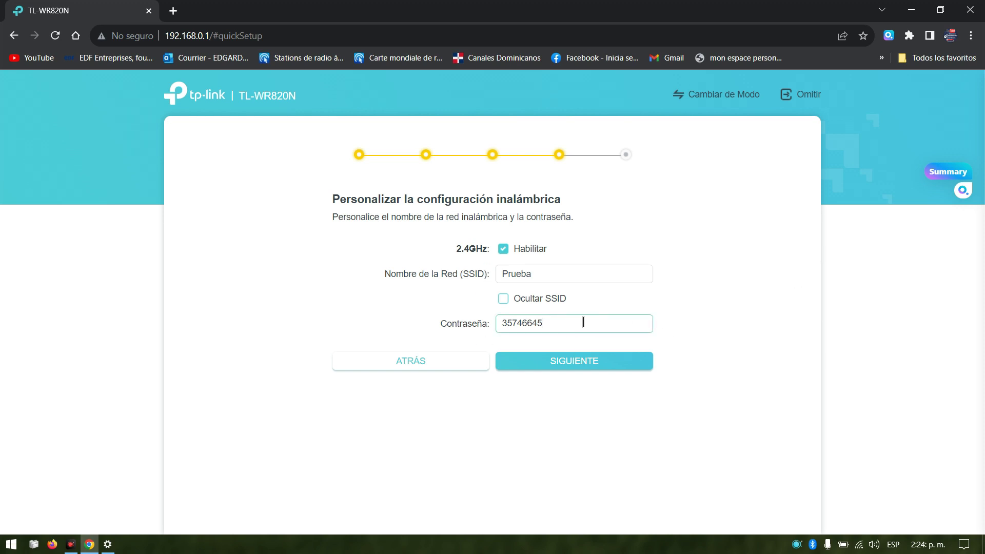
{"action": "left_click_drag", "start_coordinate": [553, 324], "coordinate": [493, 329]}
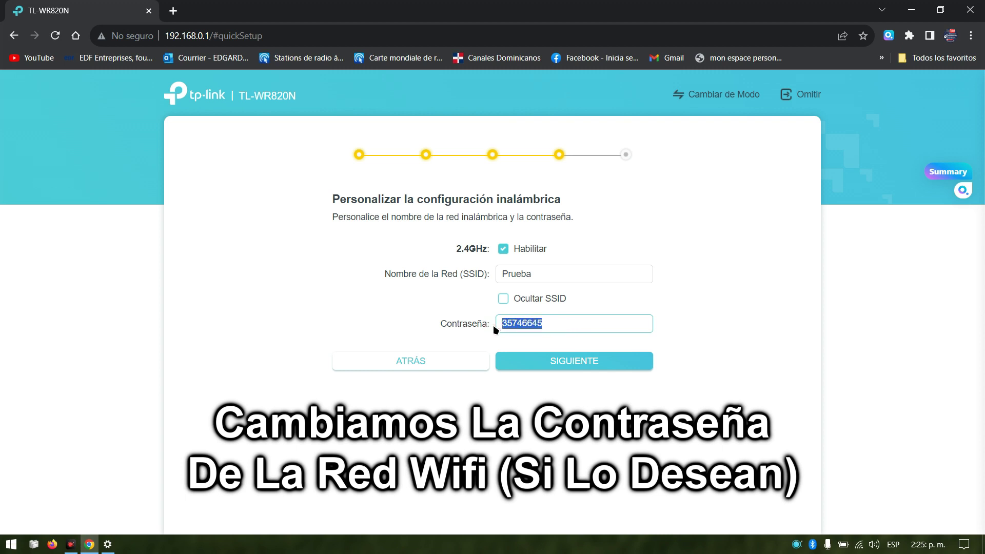
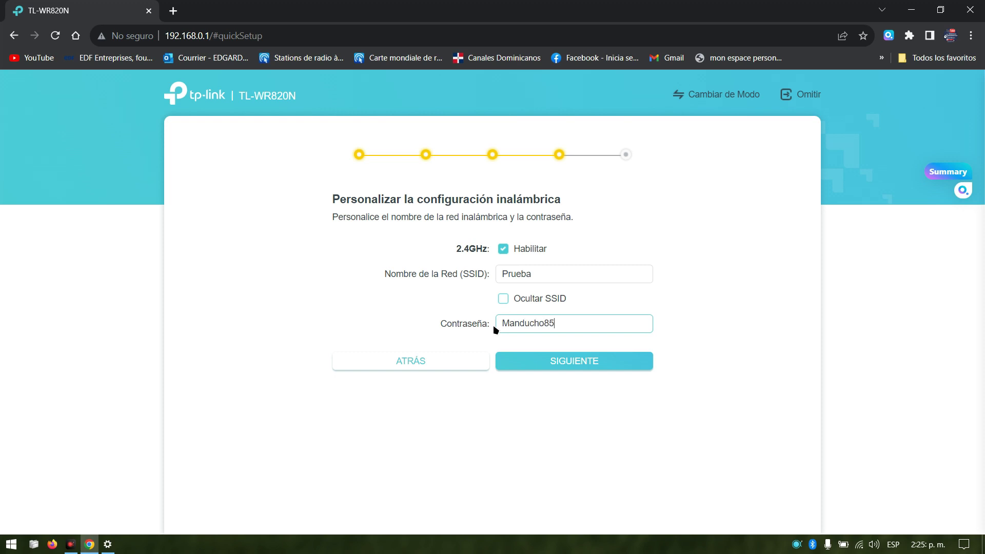
{"action": "left_click", "coordinate": [574, 366]}
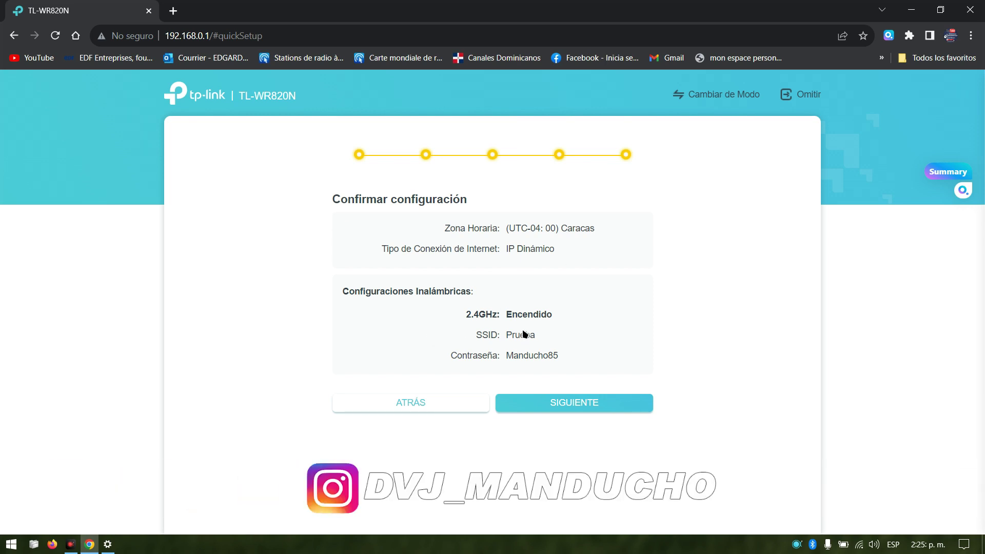
Step: Apply the confirmed Quick Setup settings so the router restarts its Wi-Fi
{"action": "left_click", "coordinate": [585, 407]}
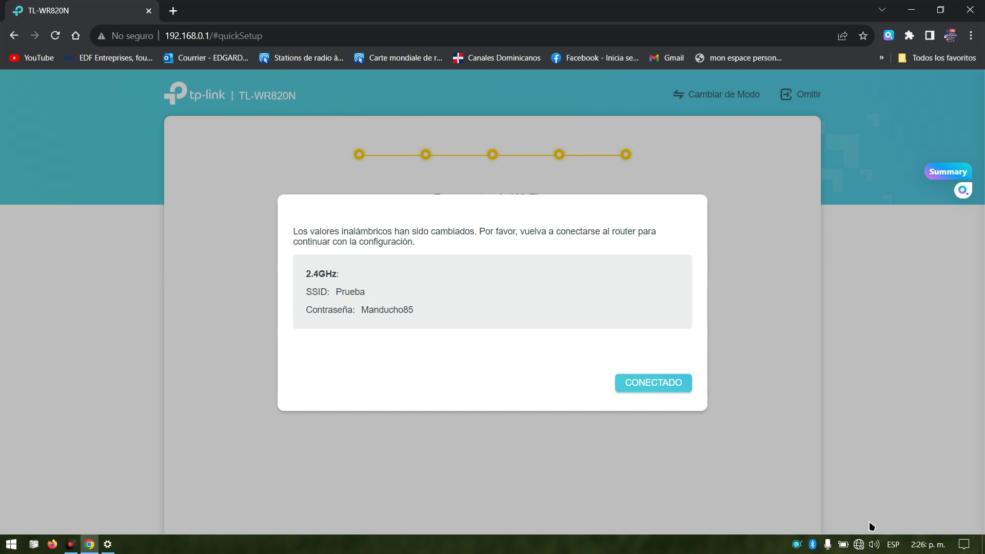
Step: Join the PC to the Prueba network with its new security key, then confirm reconnection in the router page
{"action": "left_click", "coordinate": [856, 544]}
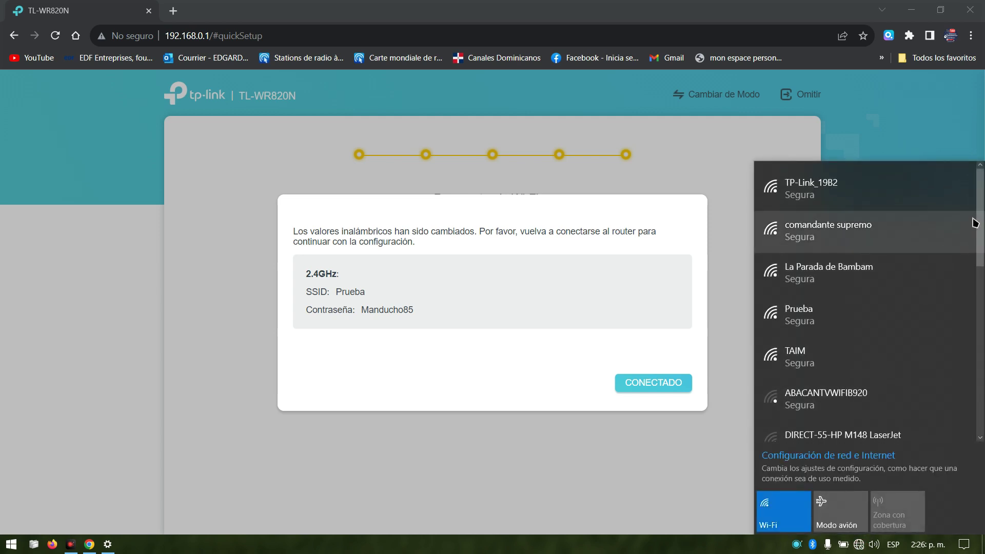
{"action": "scroll", "coordinate": [976, 221], "scroll_direction": "down", "scroll_amount": 1}
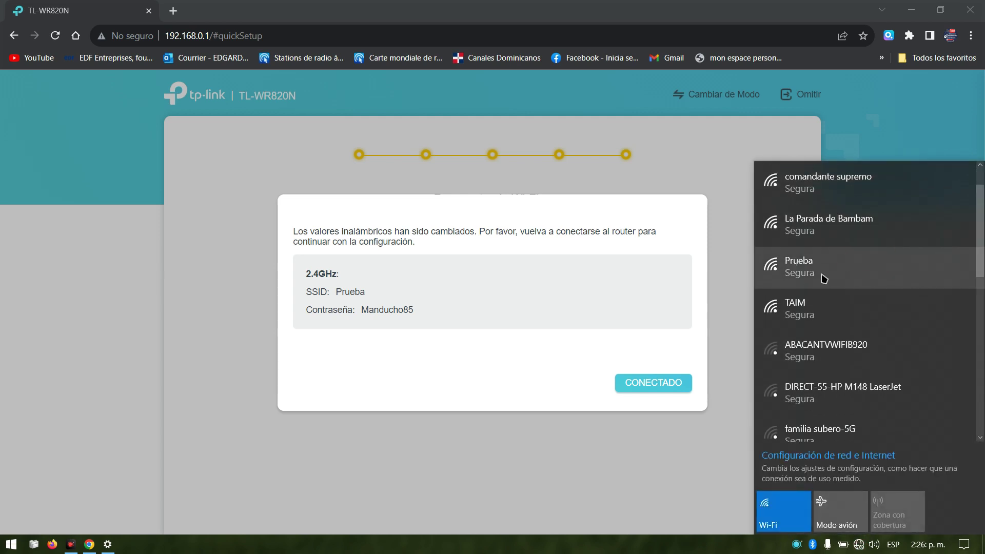
{"action": "left_click", "coordinate": [823, 277]}
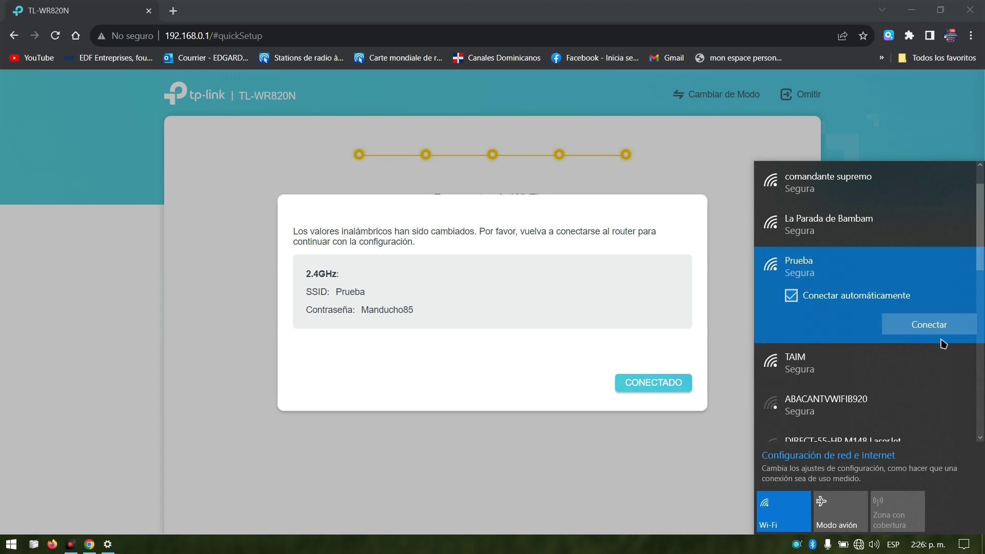
{"action": "left_click", "coordinate": [949, 330]}
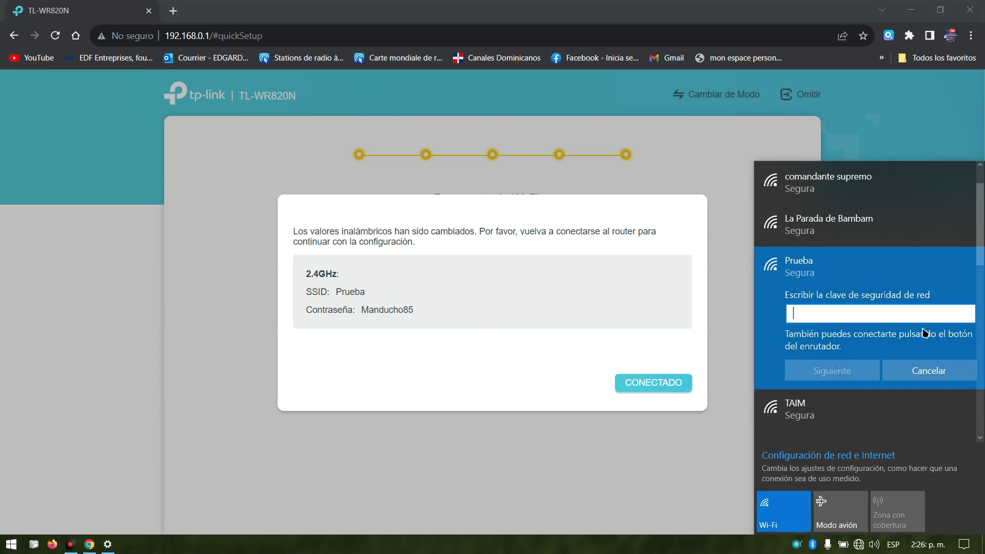
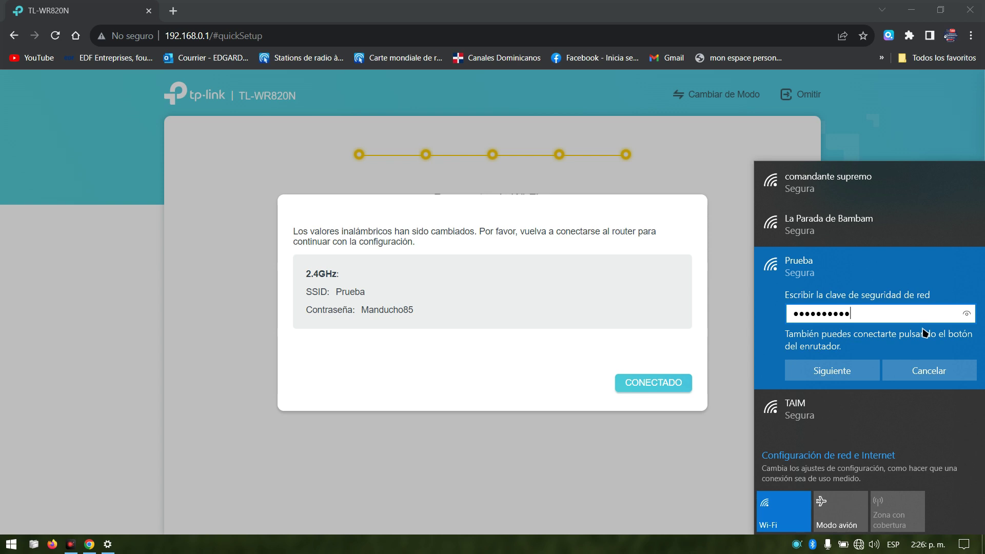
{"action": "key", "text": "Return"}
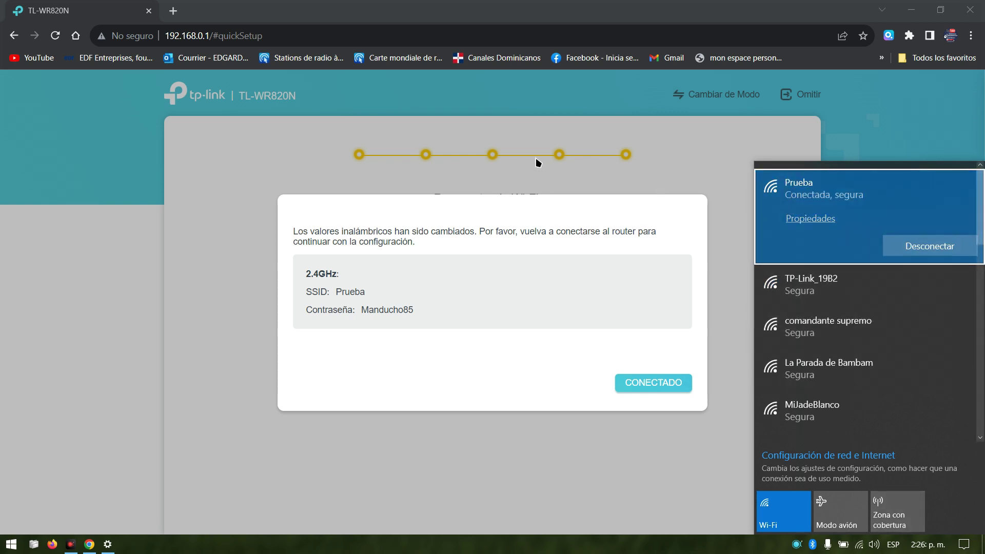
{"action": "left_click", "coordinate": [658, 386]}
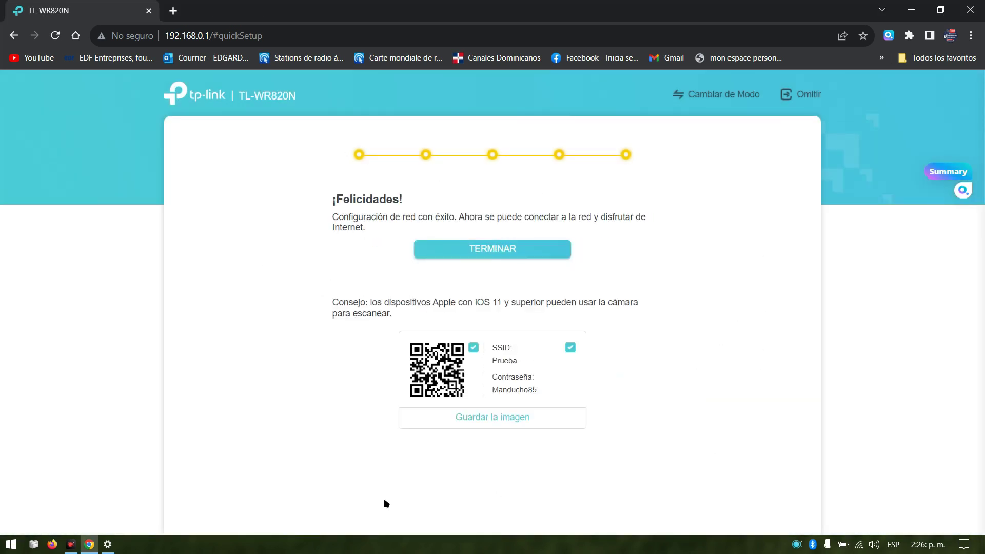
Step: Finish Quick Setup to show the network map with Internet connected, then open a new Chrome tab
{"action": "left_click", "coordinate": [513, 256]}
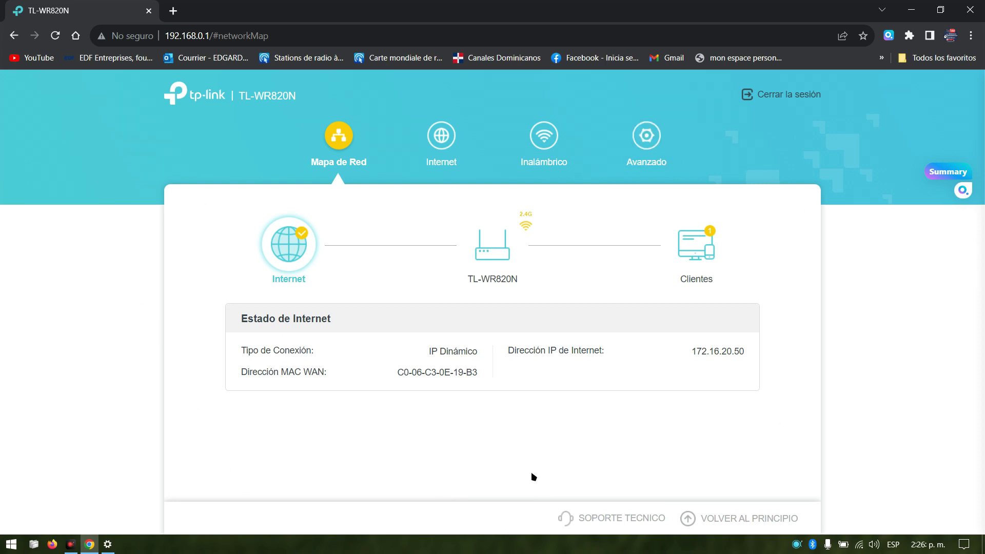
{"action": "left_click", "coordinate": [173, 11]}
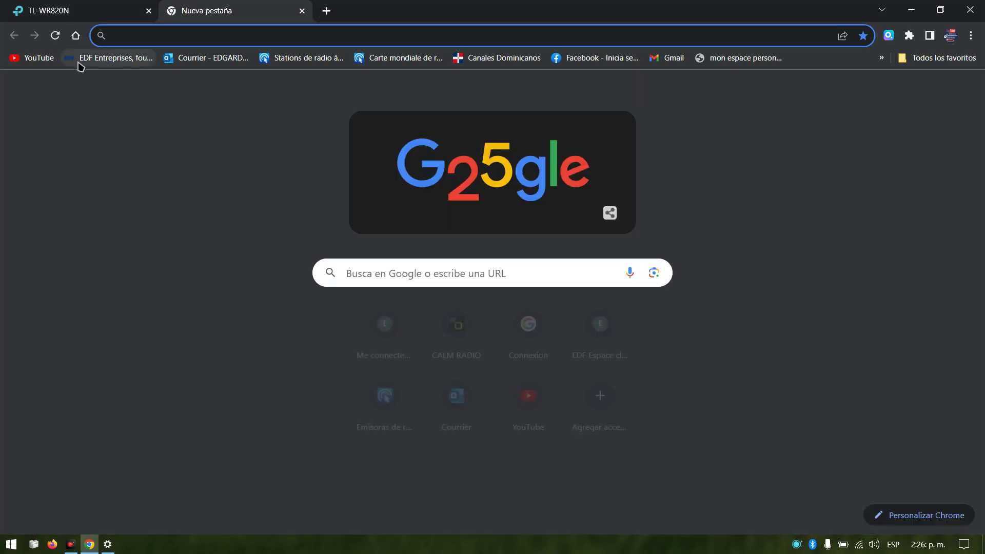
Step: Load YouTube's home feed to verify internet access, scroll through it, then close the tab
{"action": "left_click", "coordinate": [42, 59]}
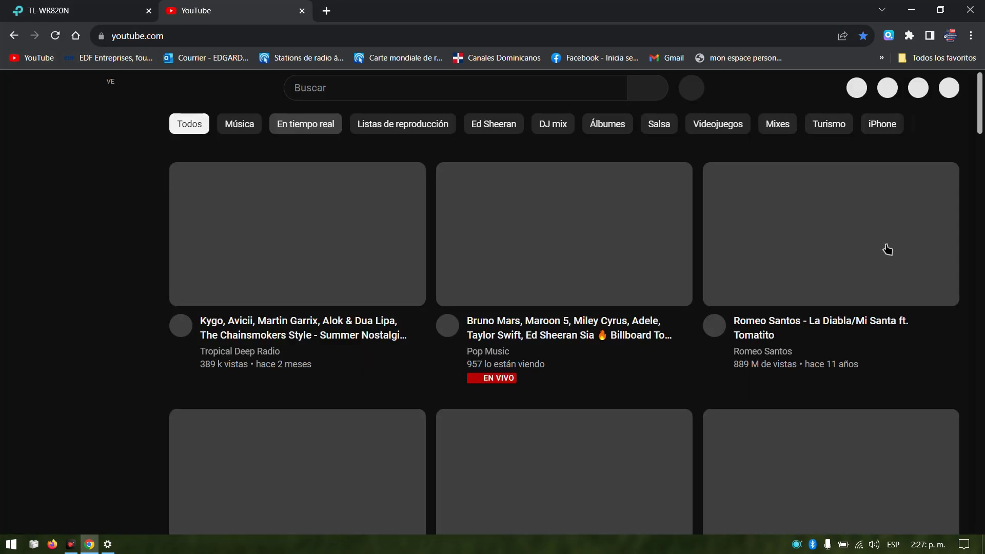
{"action": "scroll", "coordinate": [982, 153], "scroll_direction": "down", "scroll_amount": 6}
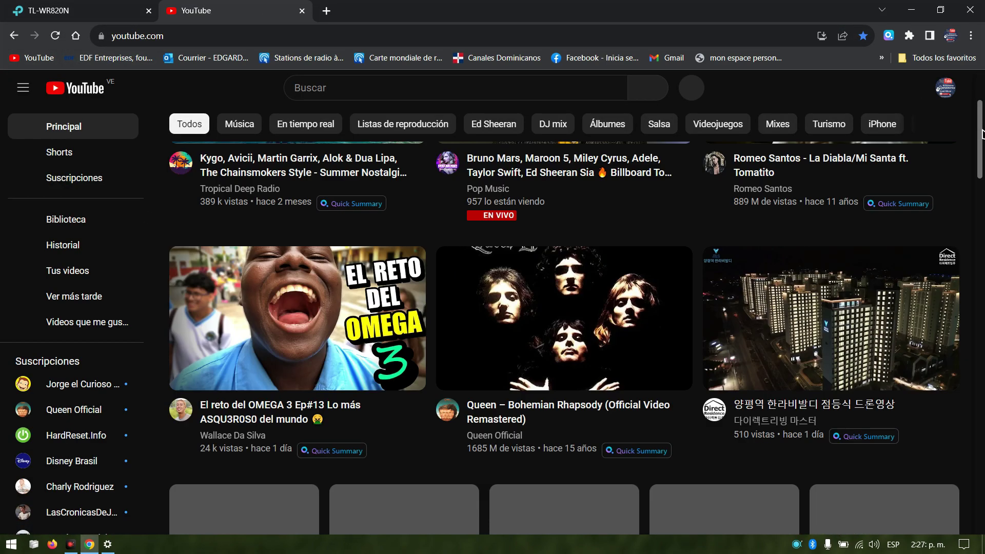
{"action": "left_click_drag", "start_coordinate": [982, 162], "coordinate": [983, 114]}
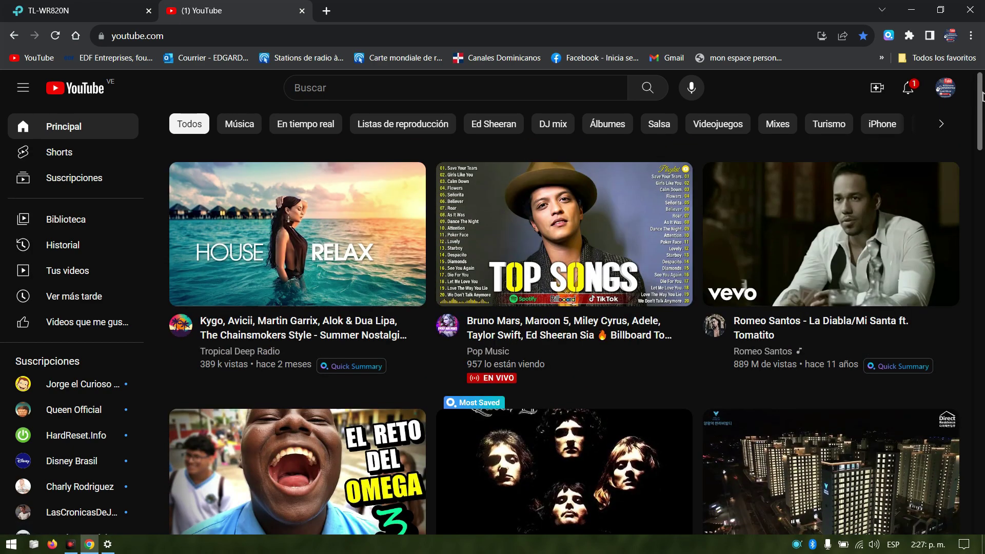
{"action": "scroll", "coordinate": [982, 154], "scroll_direction": "down", "scroll_amount": 6}
{"action": "left_click_drag", "start_coordinate": [982, 182], "coordinate": [983, 105]}
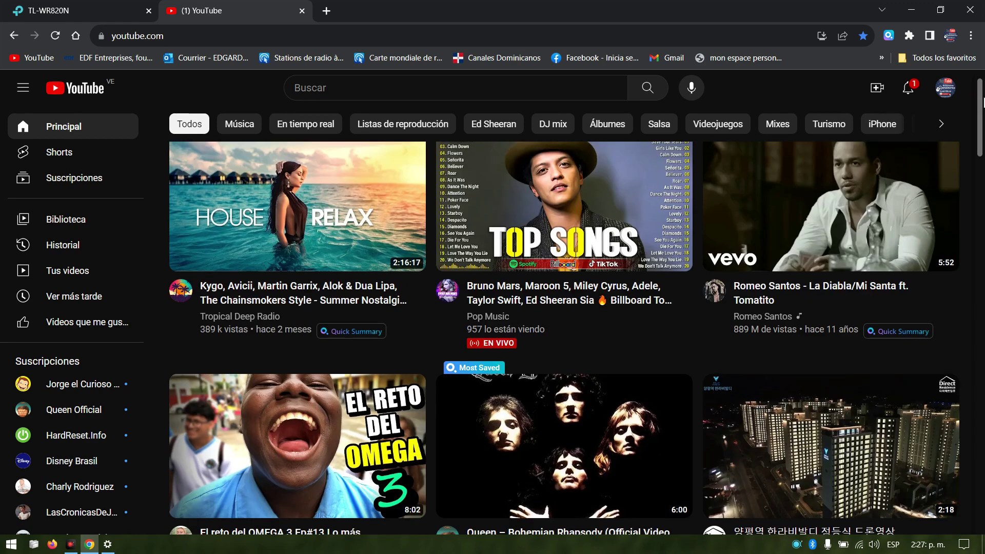
{"action": "left_click", "coordinate": [302, 11]}
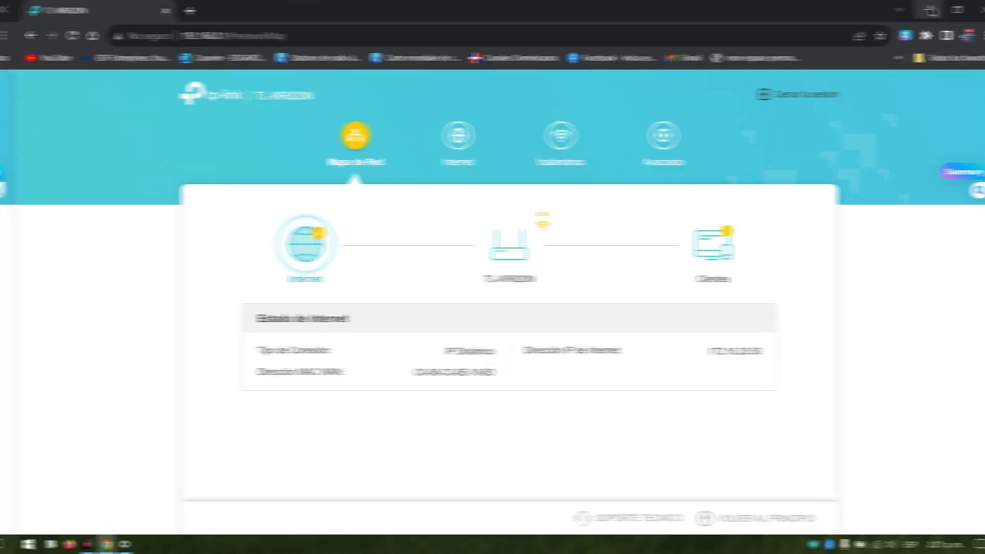